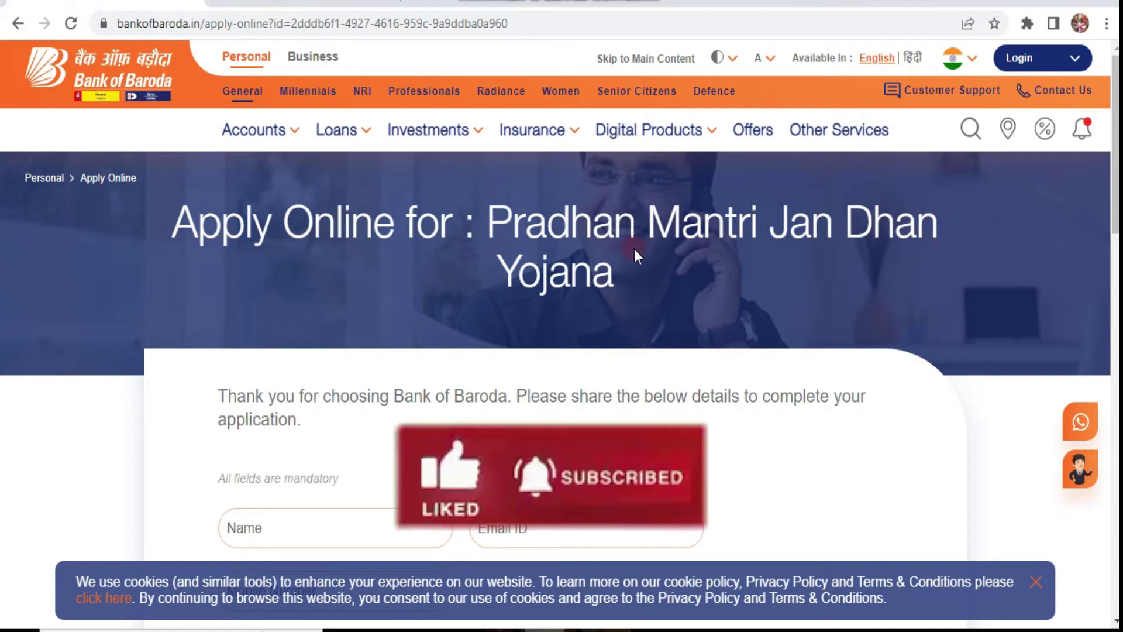
scroll(634, 250, down, 1)
scroll(620, 257, up, 1)
scroll(609, 269, down, 1)
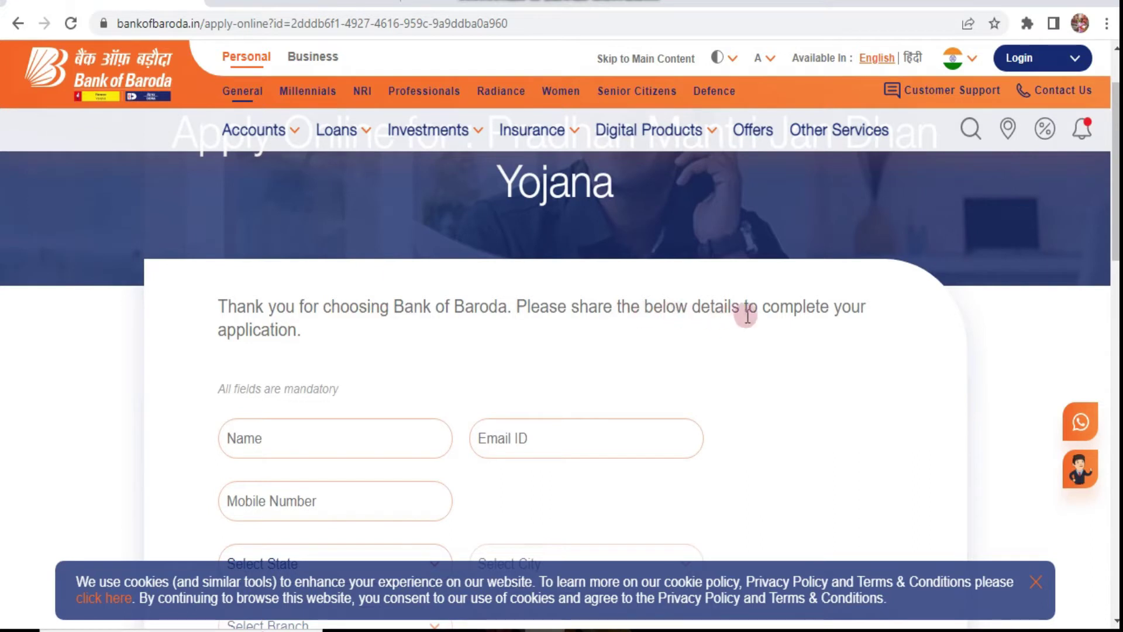
scroll(257, 349, down, 1)
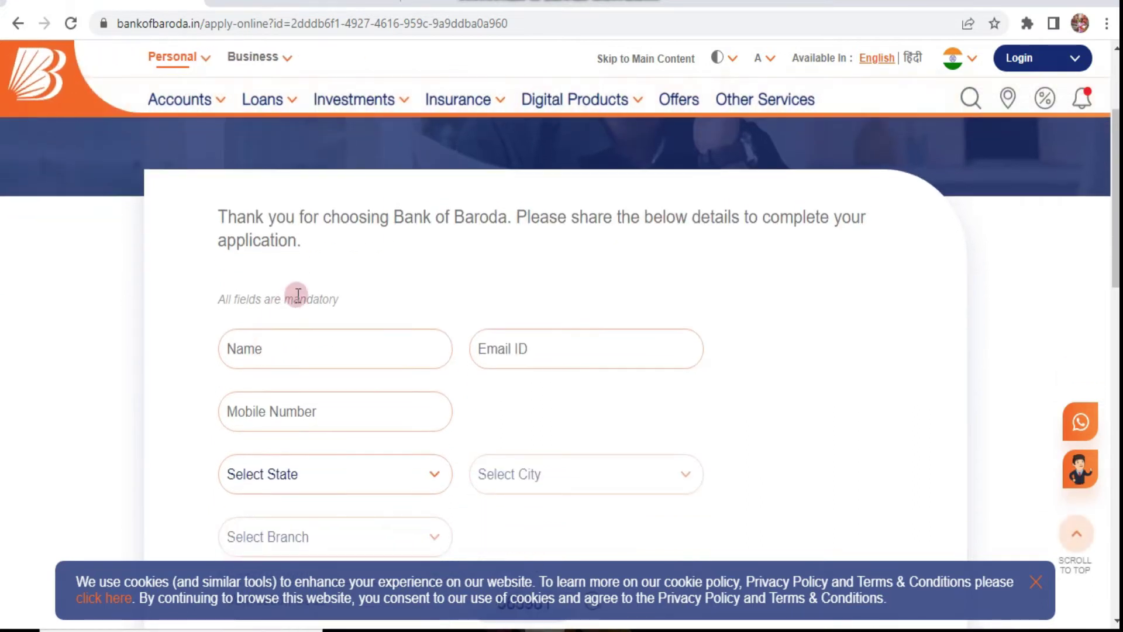
scroll(311, 283, up, 1)
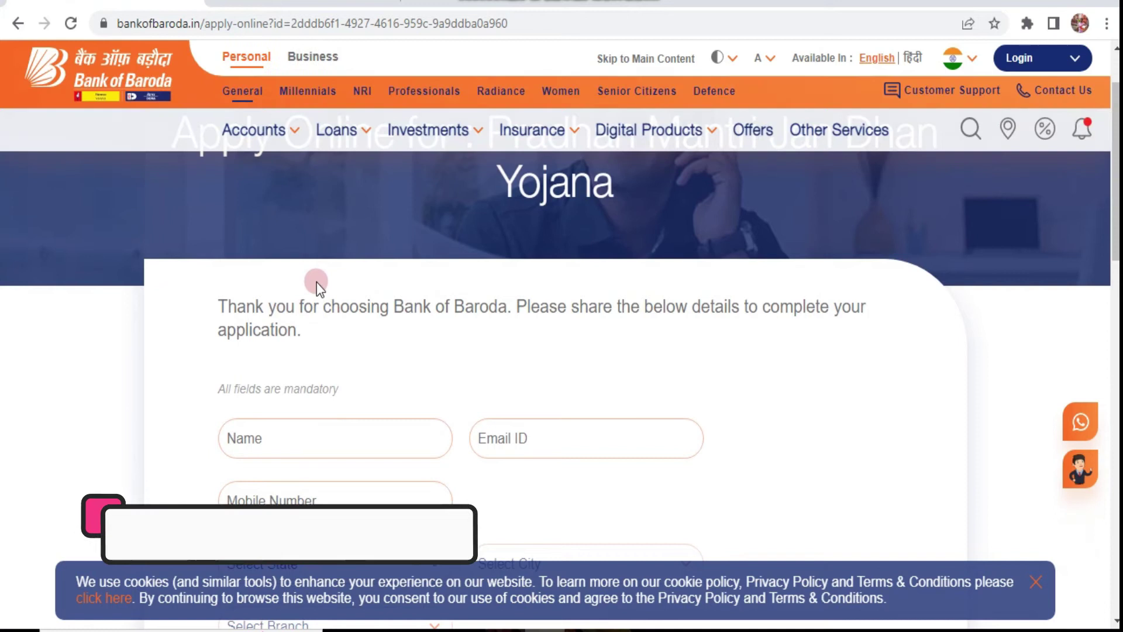
scroll(350, 389, down, 1)
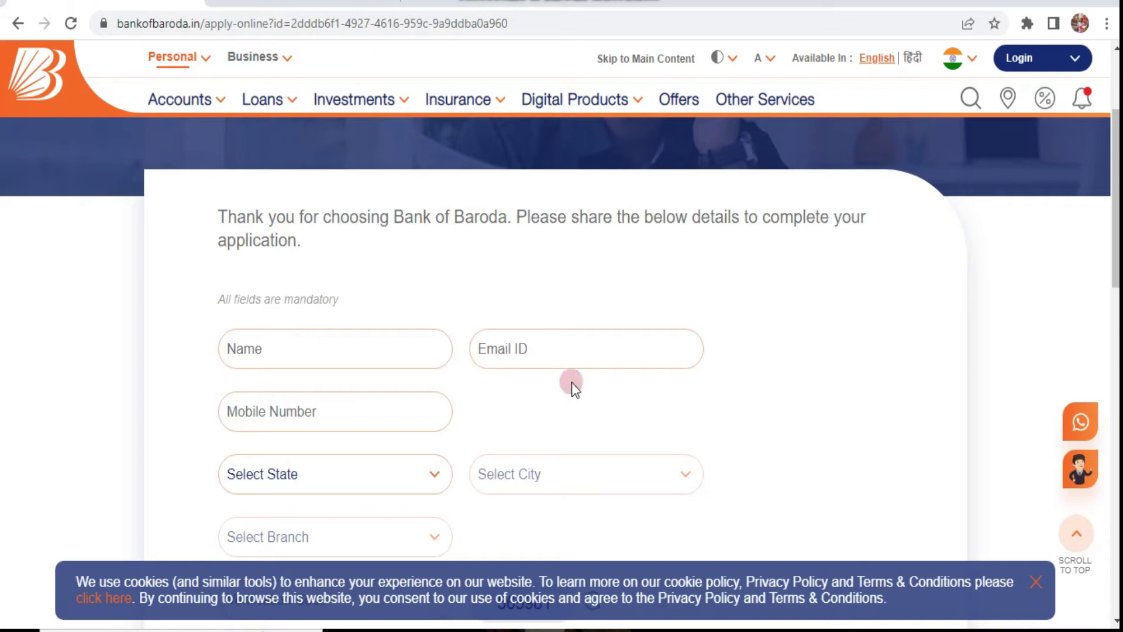
scroll(571, 381, up, 3)
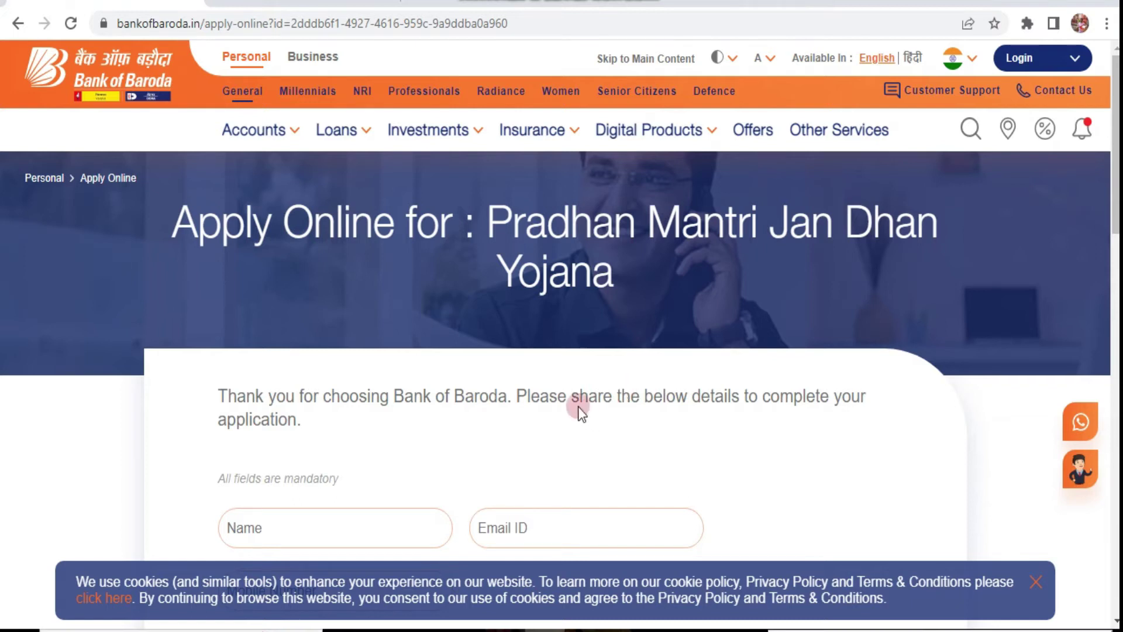
scroll(565, 403, down, 2)
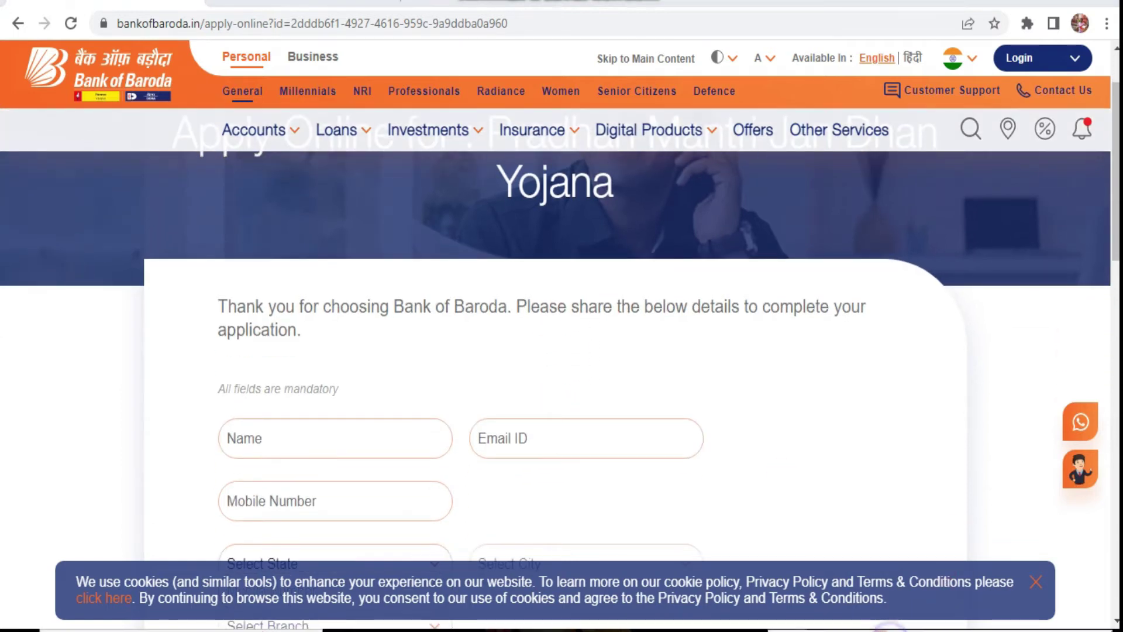
scroll(709, 476, down, 3)
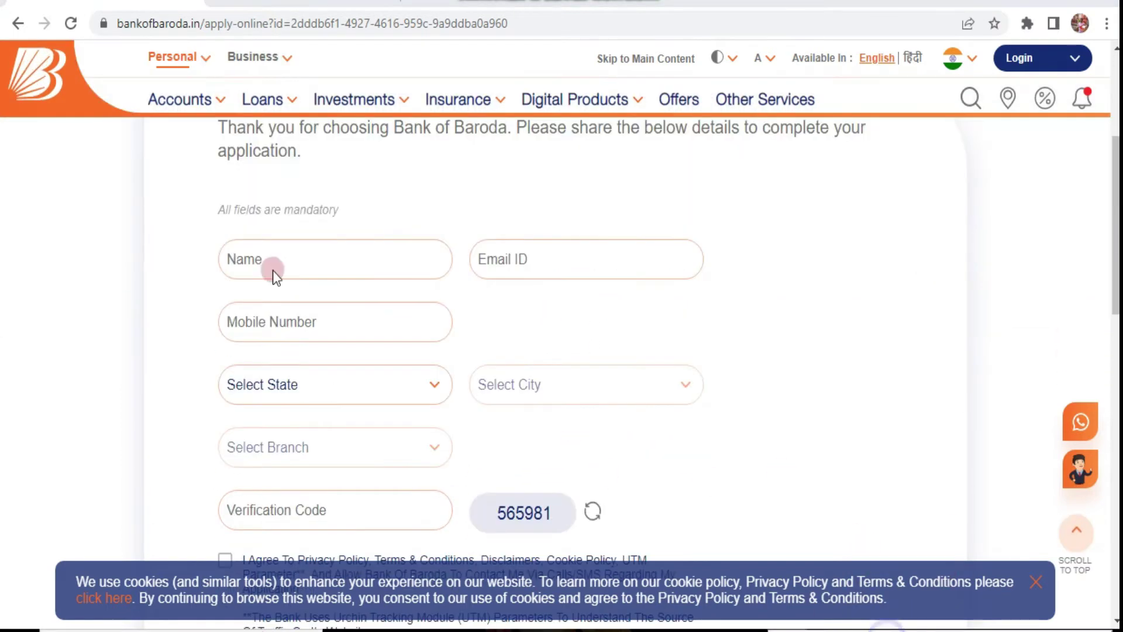
Outline the Name, Email ID, Mobile Number, state, city, branch and Verification Code fields in red
mouse_move(183, 218)
mouse_down()
mouse_move(381, 282)
mouse_move(461, 289)
mouse_up()
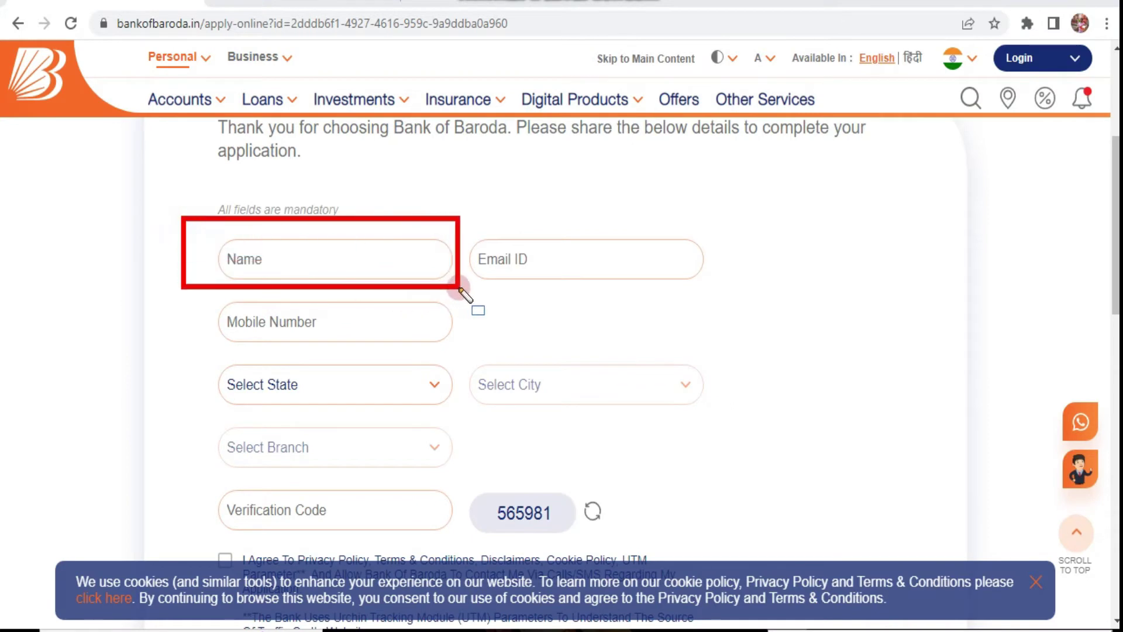
mouse_move(456, 220)
mouse_down()
mouse_move(692, 296)
mouse_move(725, 289)
mouse_up()
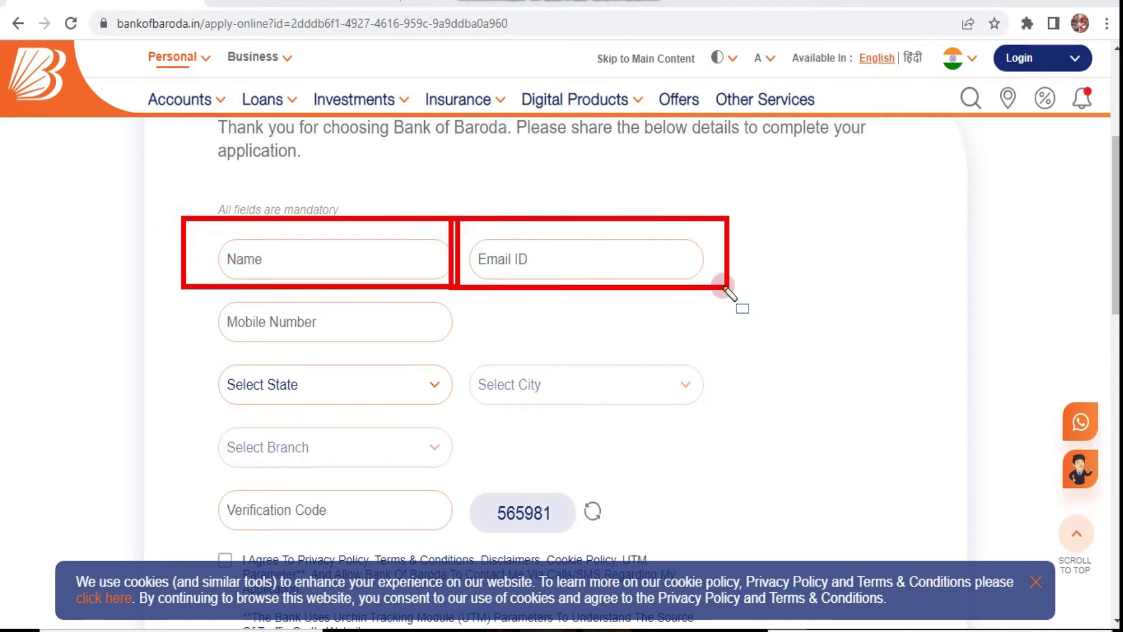
mouse_move(187, 291)
mouse_down()
mouse_move(409, 346)
mouse_move(481, 342)
mouse_up()
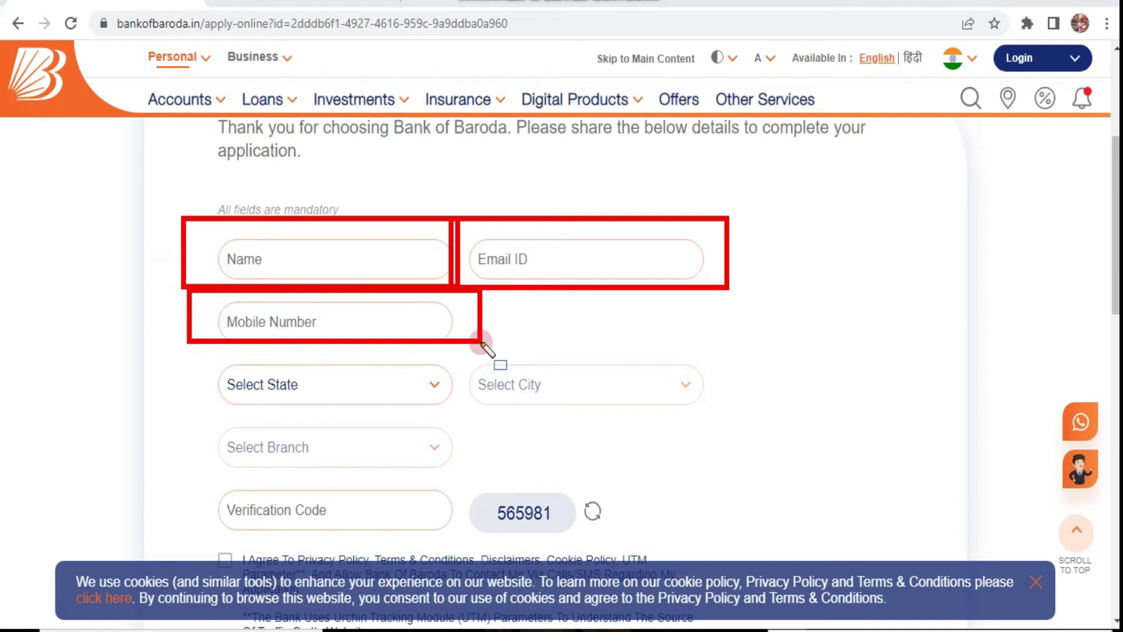
mouse_move(187, 350)
mouse_down()
mouse_move(394, 409)
mouse_move(450, 410)
mouse_up()
mouse_move(469, 358)
mouse_down()
mouse_move(489, 379)
mouse_move(722, 413)
mouse_up()
drag(186, 423, 481, 470)
drag(181, 475, 458, 522)
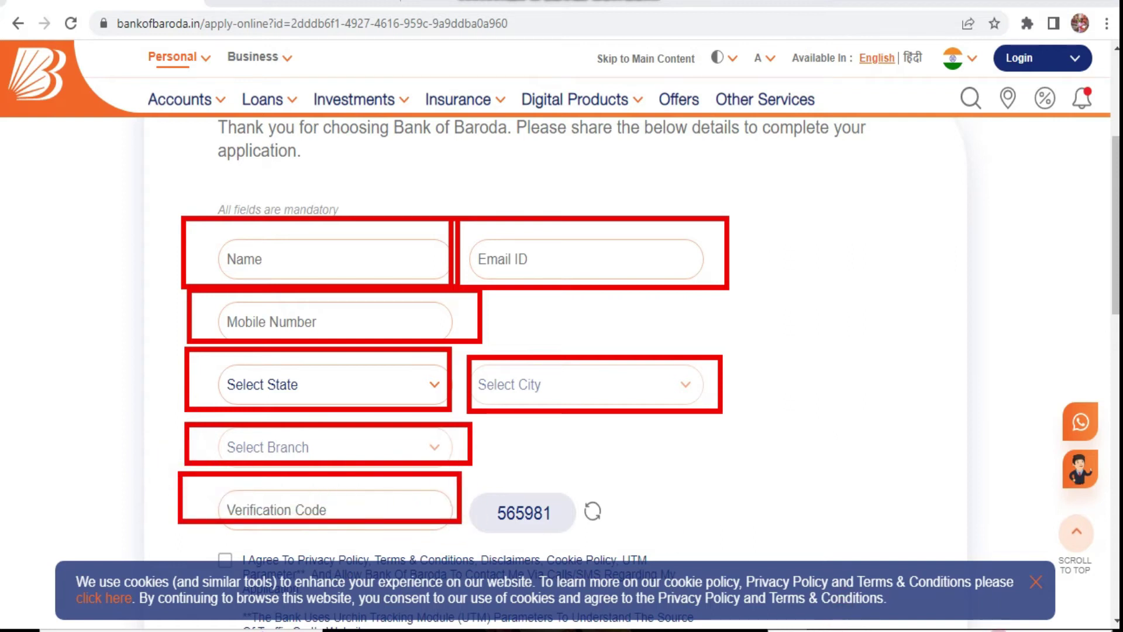
Clear those outlines, then box the consent agreement text and the Submit button in red
key(Escape)
scroll(620, 518, down, 3)
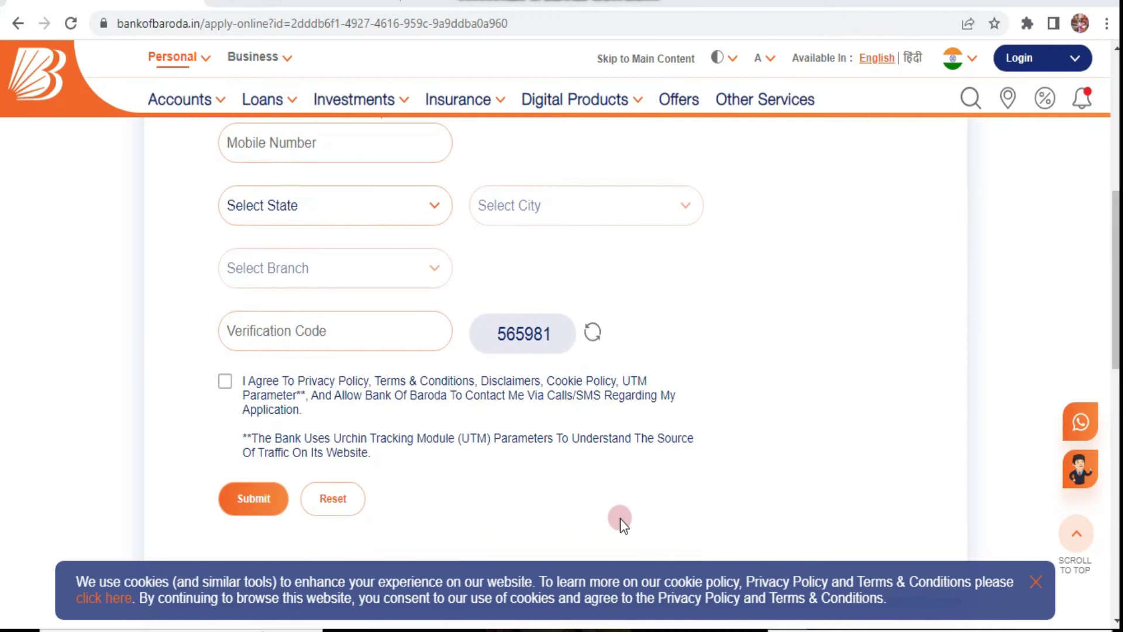
mouse_move(187, 360)
mouse_down()
mouse_move(315, 447)
mouse_move(649, 482)
mouse_move(736, 467)
mouse_up()
mouse_move(208, 461)
mouse_down()
mouse_move(258, 529)
mouse_move(297, 533)
mouse_up()
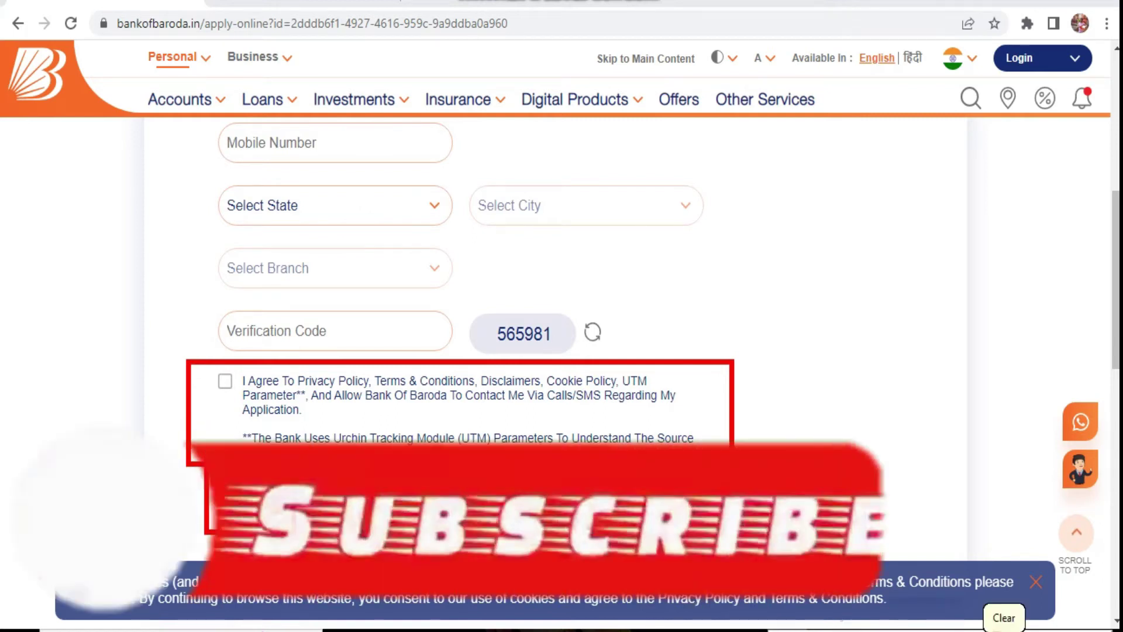
Enter the applicant's full name in Name and start typing their e-mail address in Email ID
scroll(619, 518, up, 3)
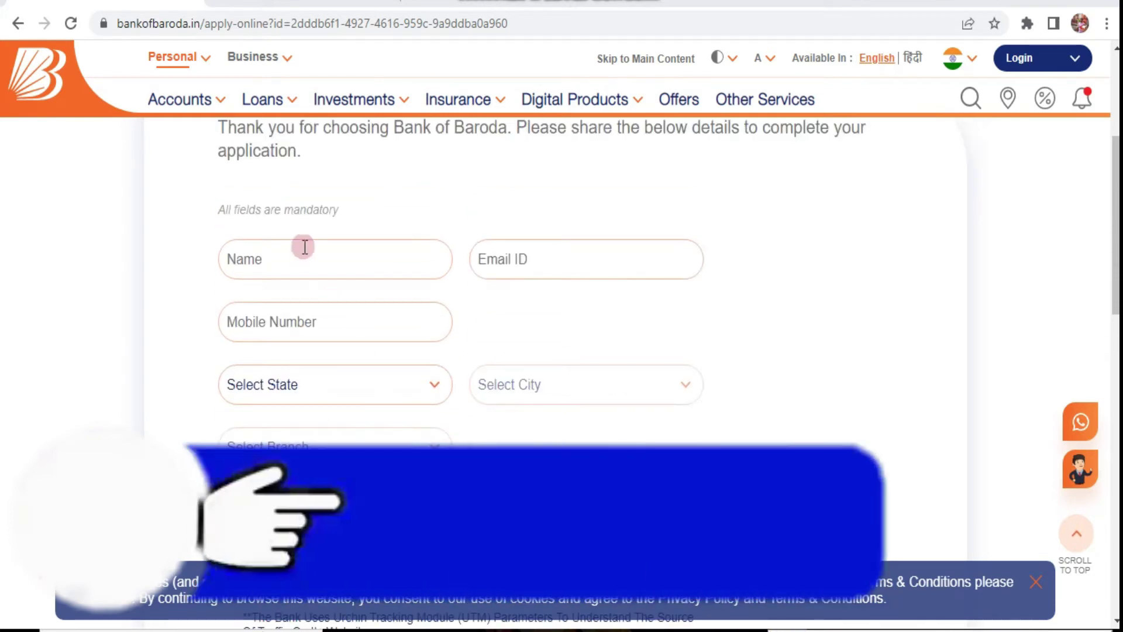
click(307, 255)
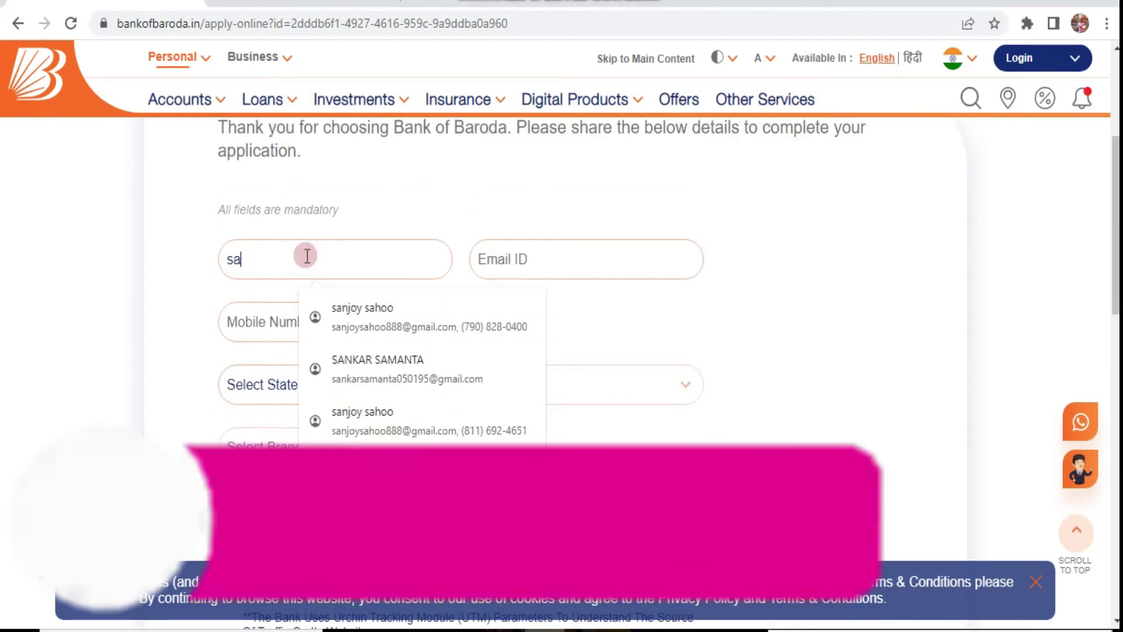
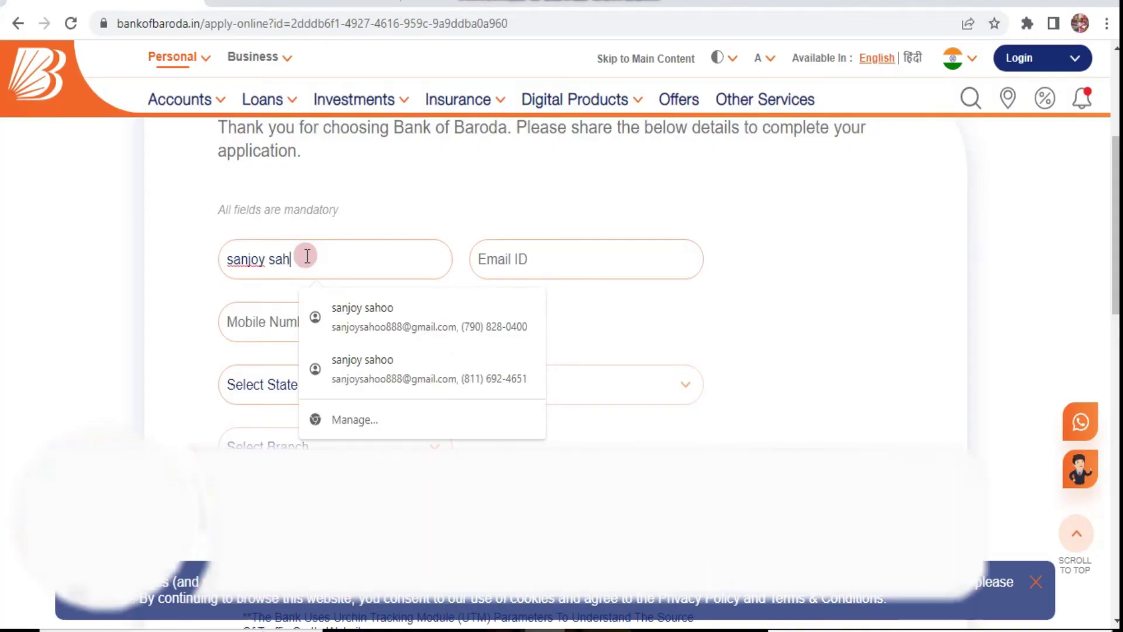
key(Tab)
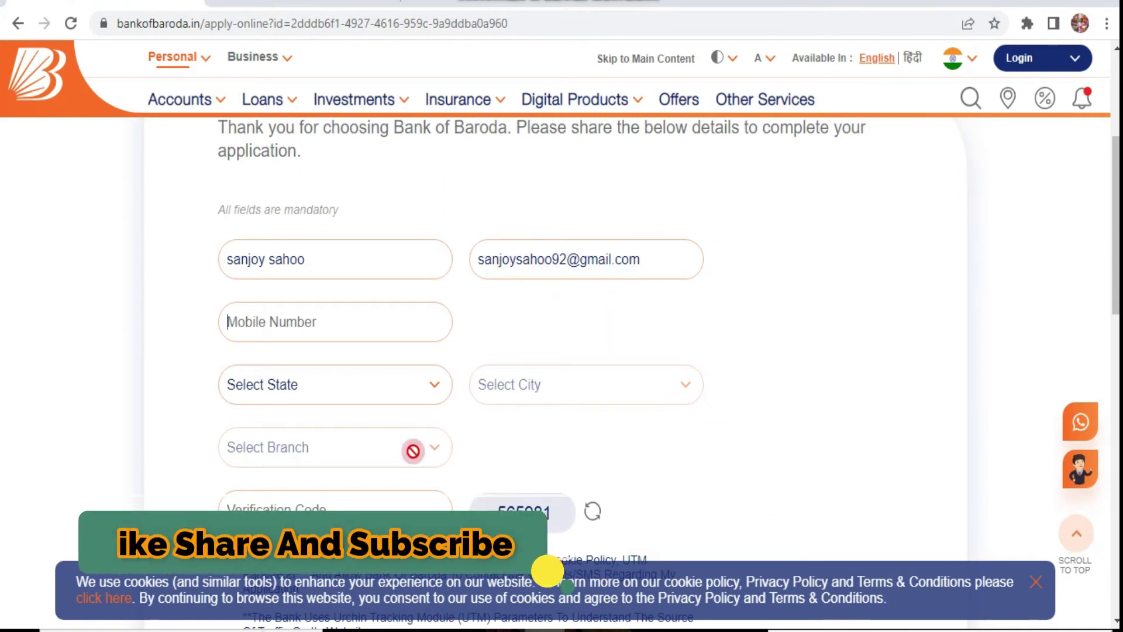
Choose WEST BENGAL from the Select State list
click(274, 320)
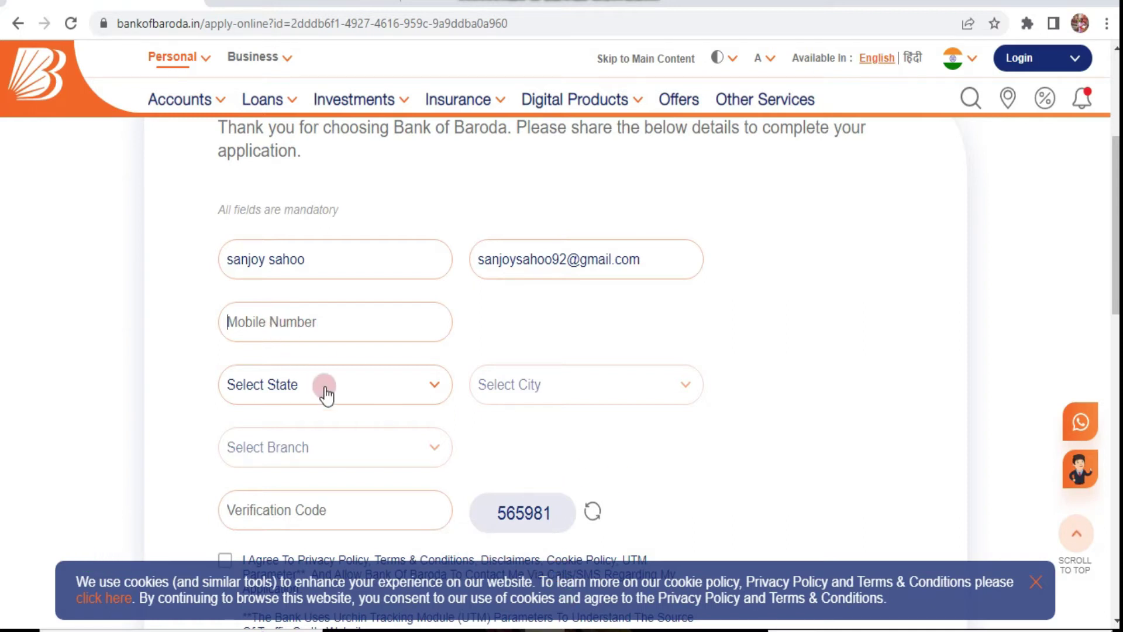
click(323, 387)
scroll(339, 476, down, 7)
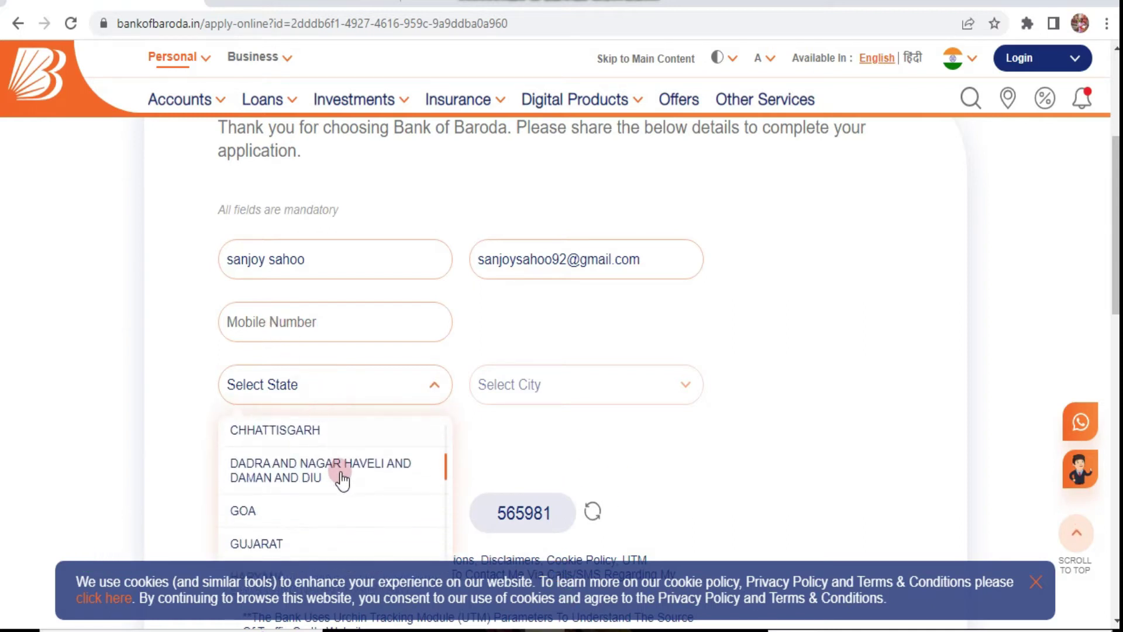
scroll(350, 493, down, 4)
scroll(646, 424, down, 3)
scroll(327, 286, down, 4)
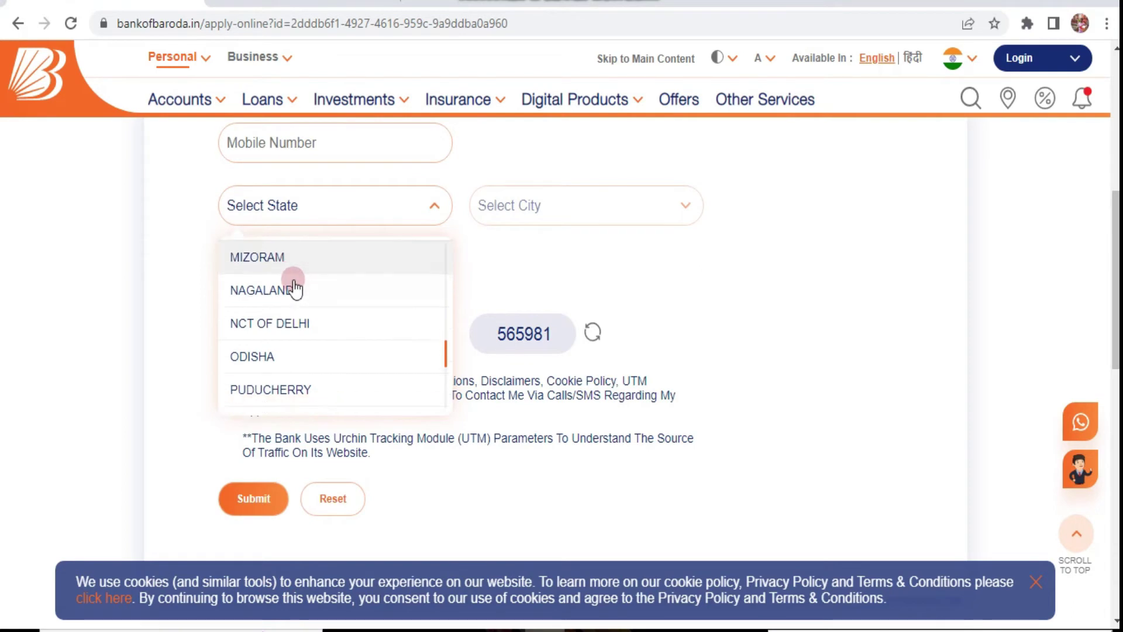
scroll(321, 359, down, 5)
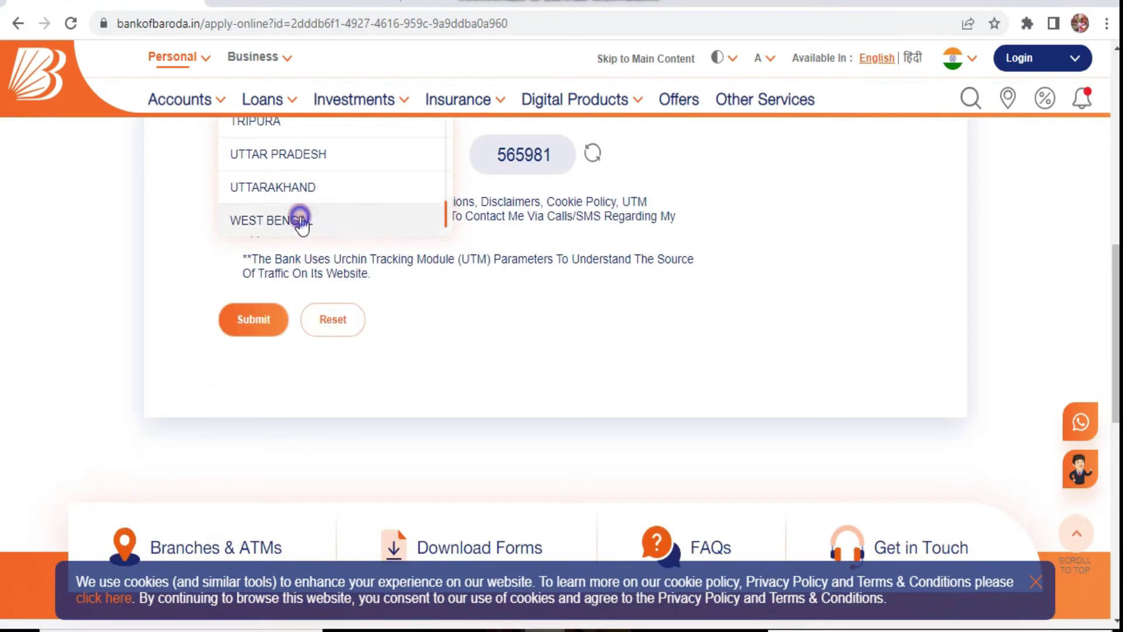
click(296, 218)
scroll(514, 370, up, 3)
scroll(304, 265, up, 2)
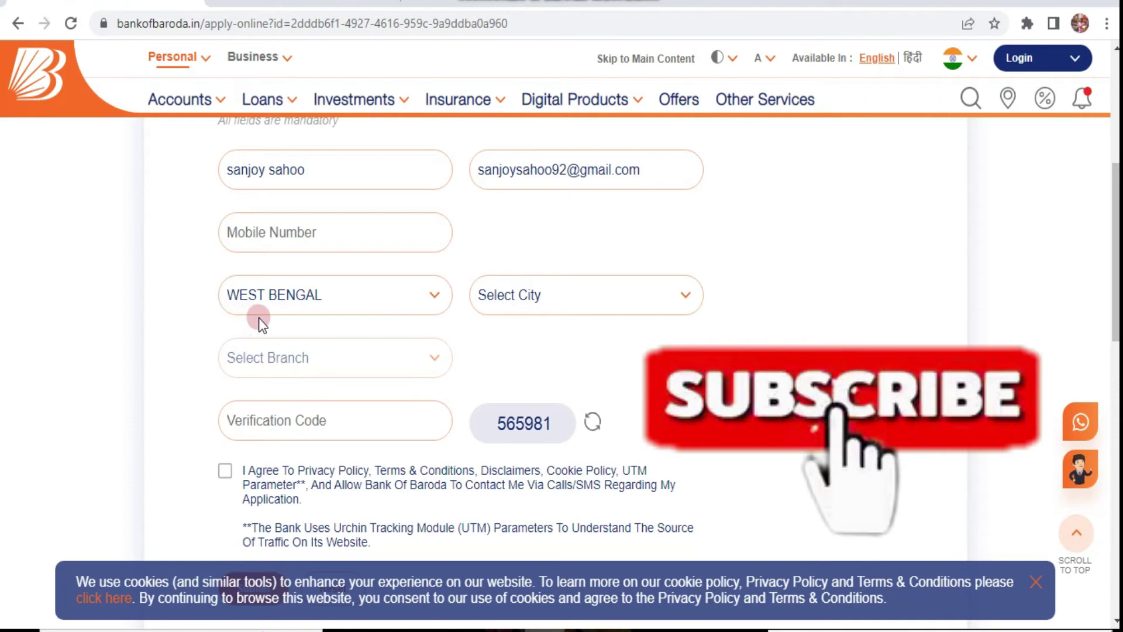
Choose PURBA MEDINIPUR from the Select City list
click(554, 303)
scroll(574, 394, down, 6)
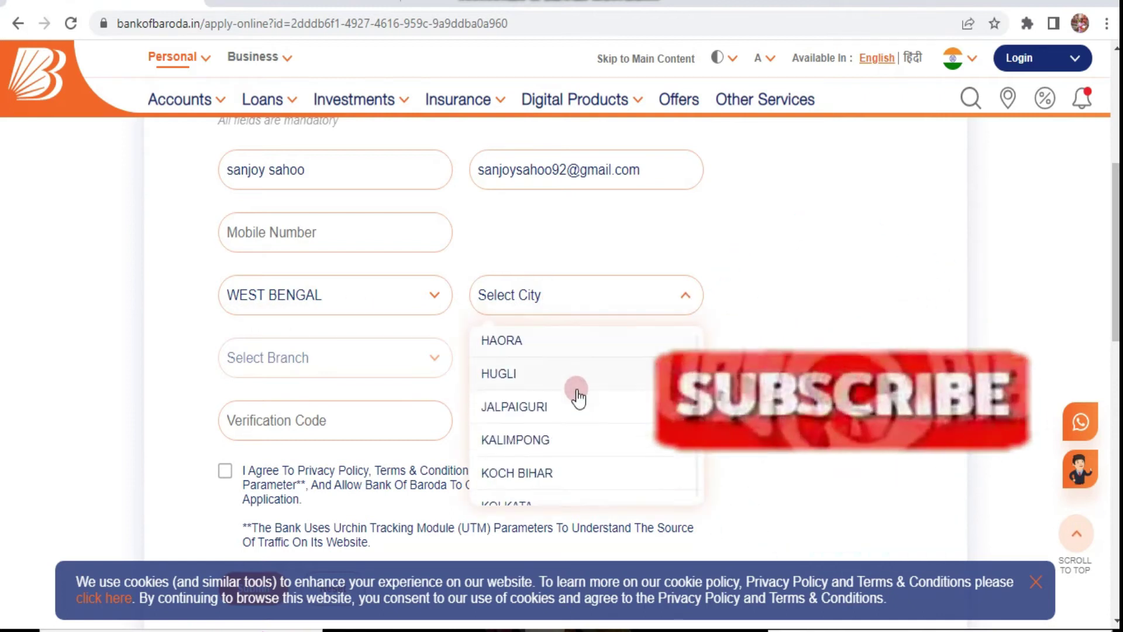
scroll(578, 397, down, 3)
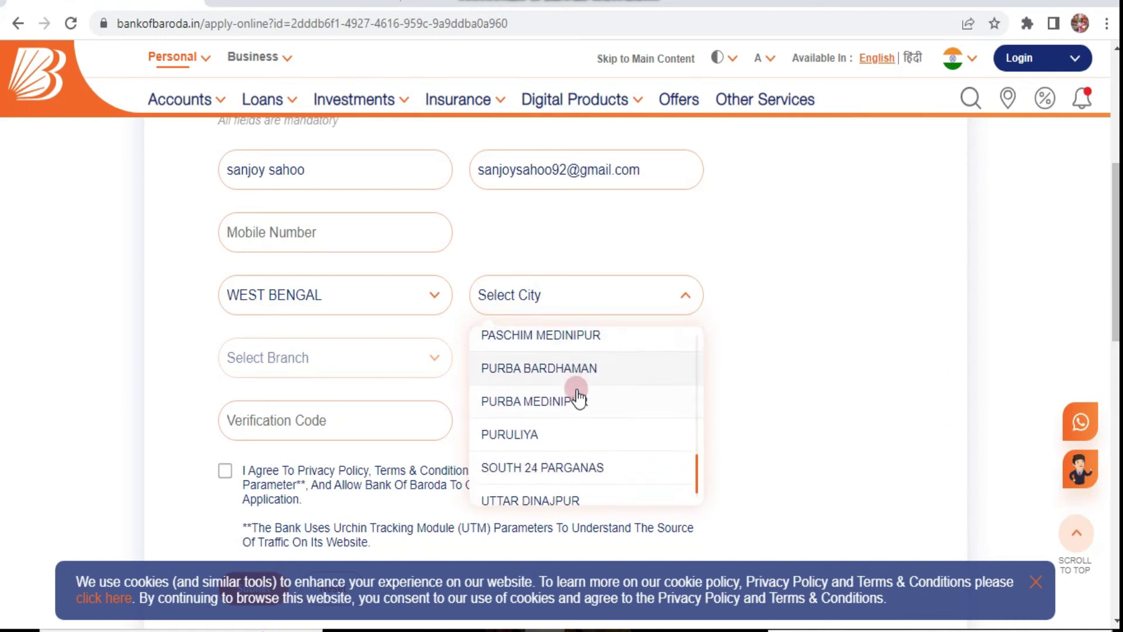
click(527, 390)
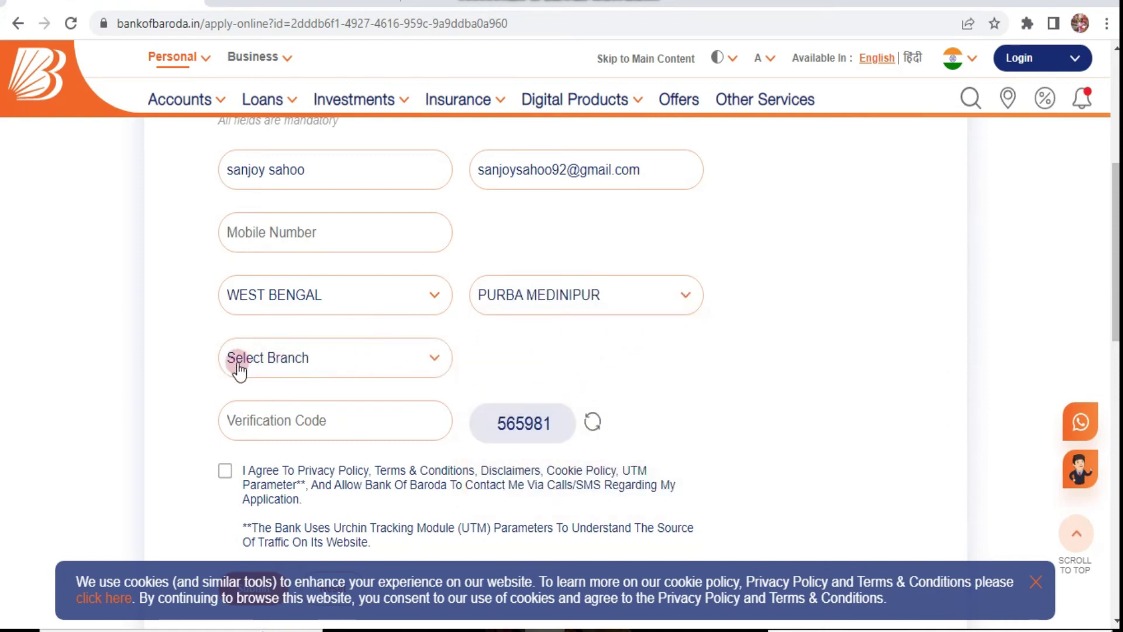
Choose DURGACHAK from the Select Branch list
click(305, 359)
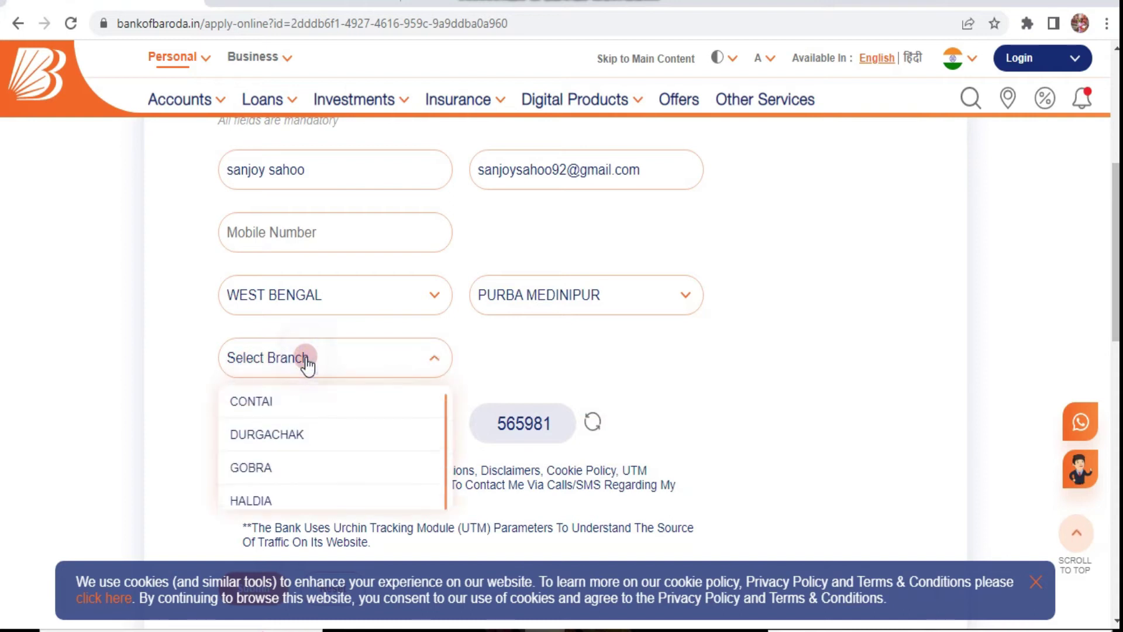
scroll(678, 403, down, 2)
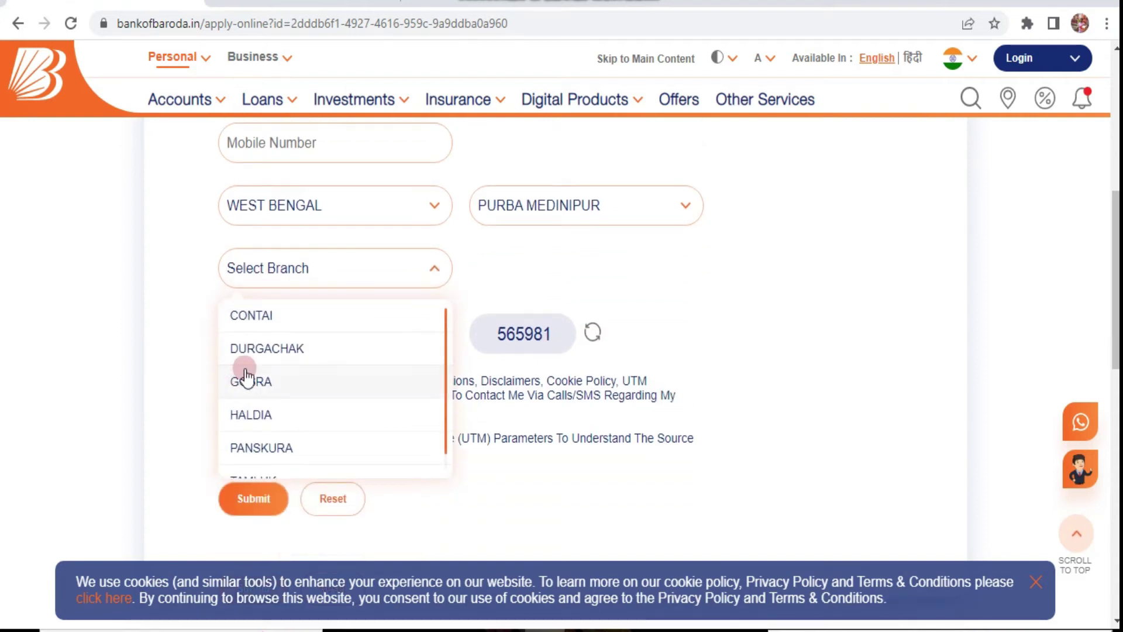
scroll(251, 369, down, 1)
scroll(275, 386, up, 1)
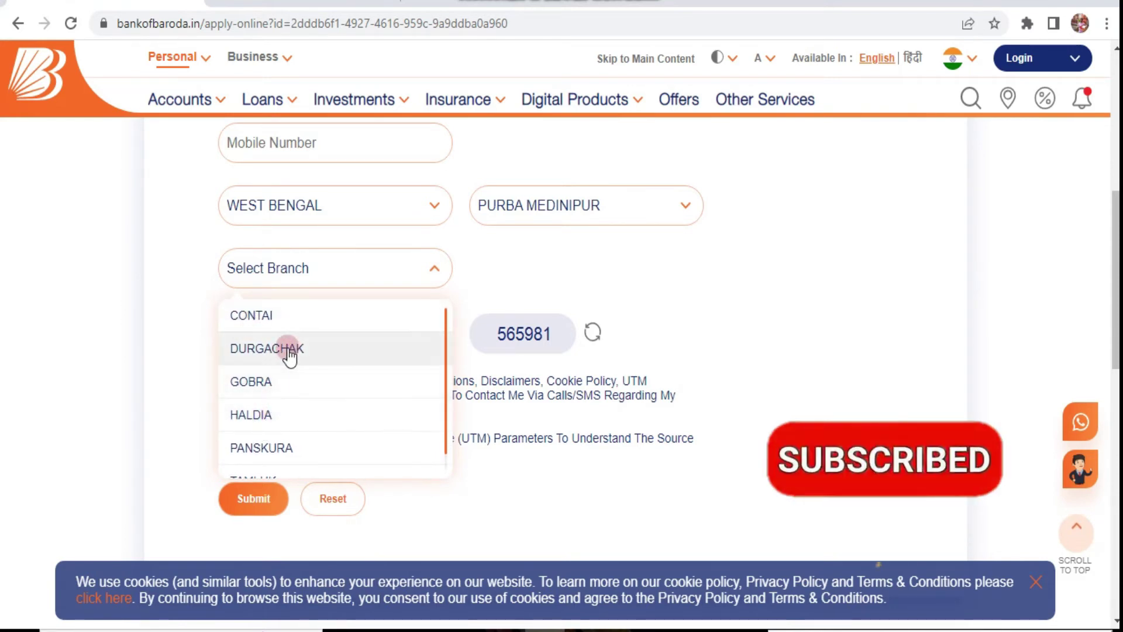
click(290, 349)
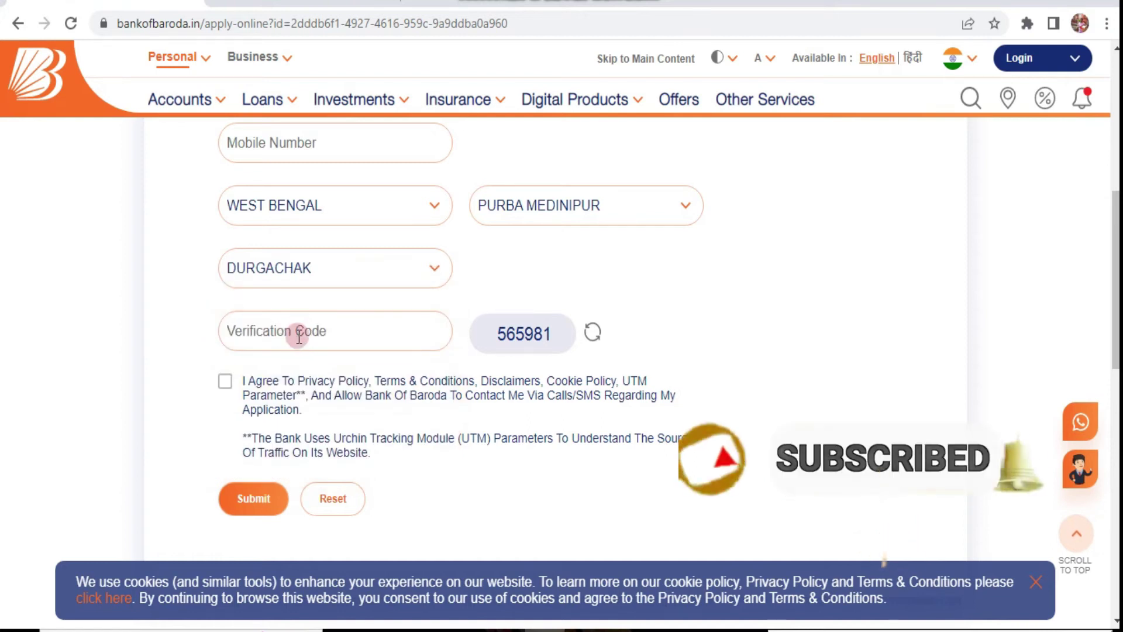
Box the agreement consent with its UTM note and the Submit button in red
scroll(560, 349, down, 1)
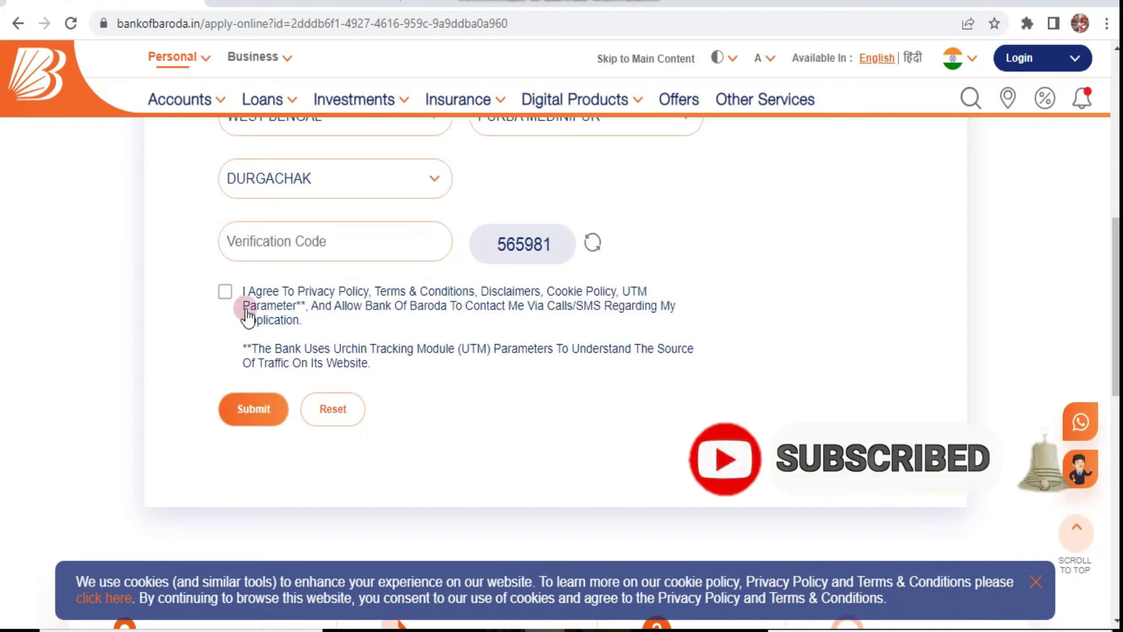
scroll(446, 361, up, 1)
scroll(444, 362, down, 1)
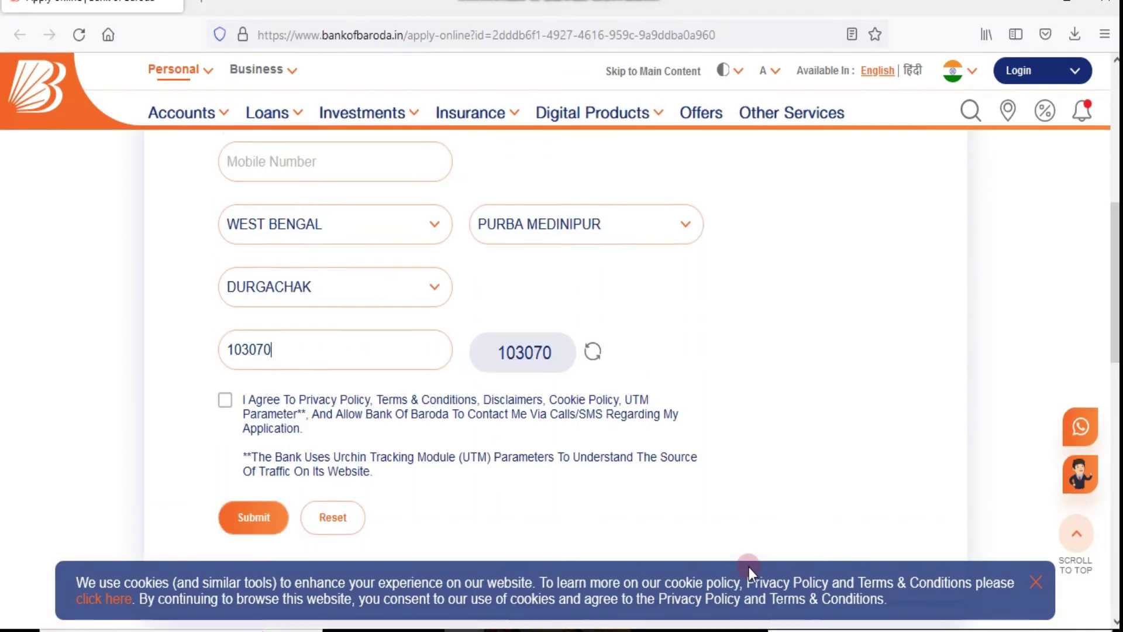
scroll(749, 566, down, 1)
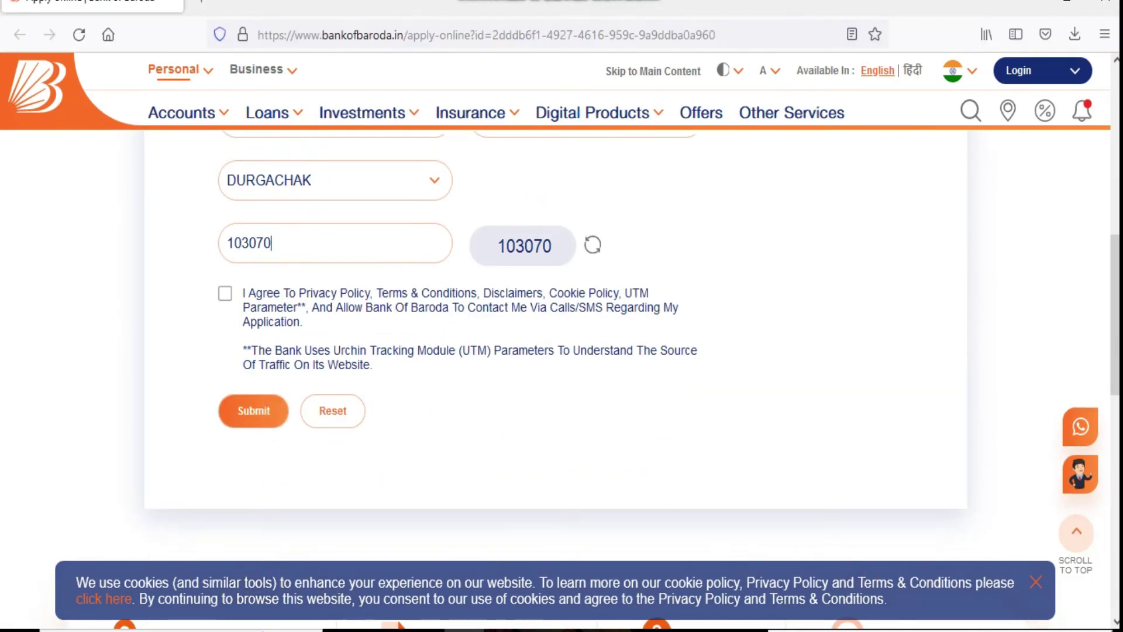
mouse_move(192, 270)
mouse_down()
mouse_move(300, 351)
mouse_move(708, 396)
mouse_move(729, 370)
mouse_up()
mouse_move(181, 372)
mouse_down()
mouse_move(222, 416)
mouse_move(297, 454)
mouse_up()
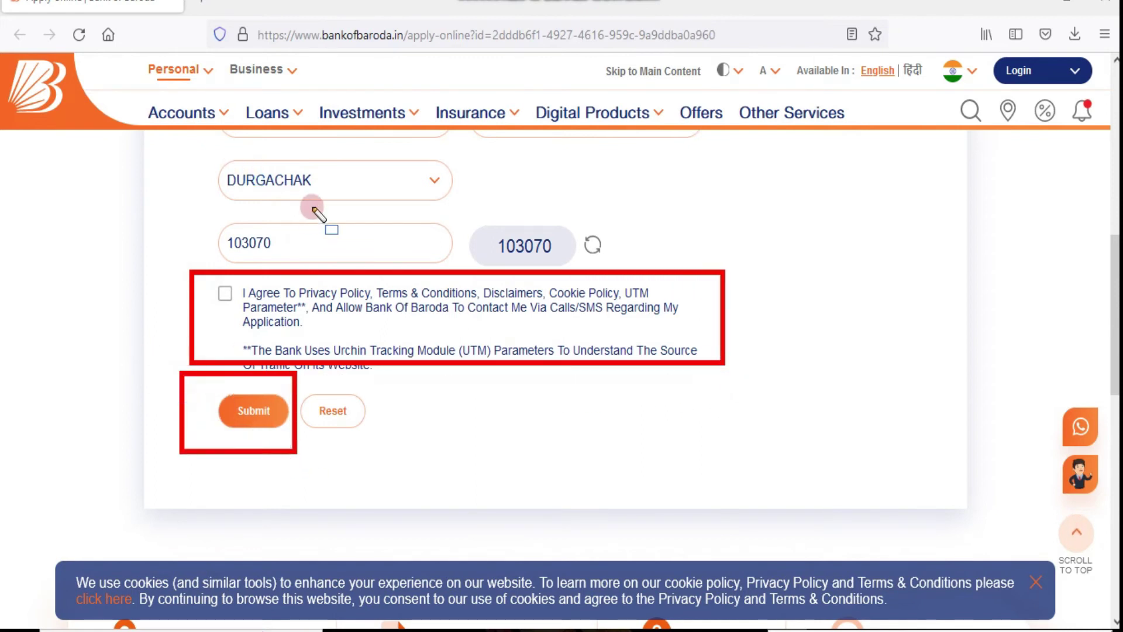